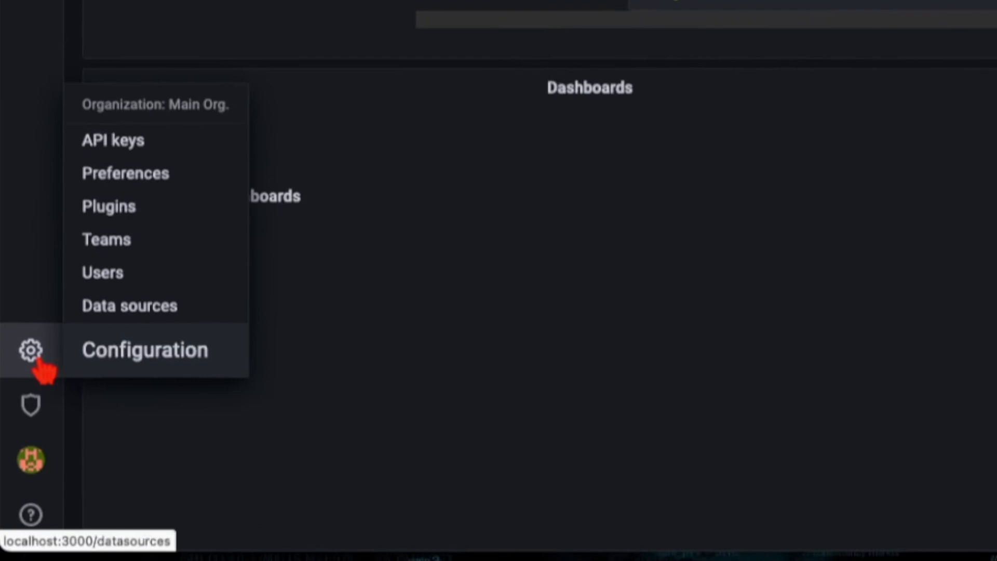
Step: Go to Configuration > Data sources, add a data source and filter the types by 'my'
{"action": "left_click", "coordinate": [143, 316]}
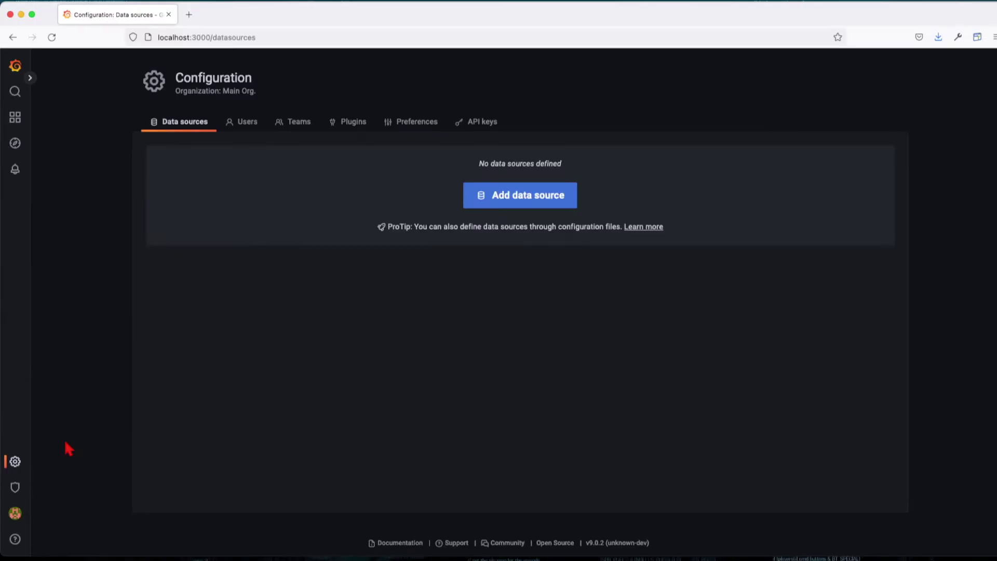
{"action": "left_click", "coordinate": [529, 205]}
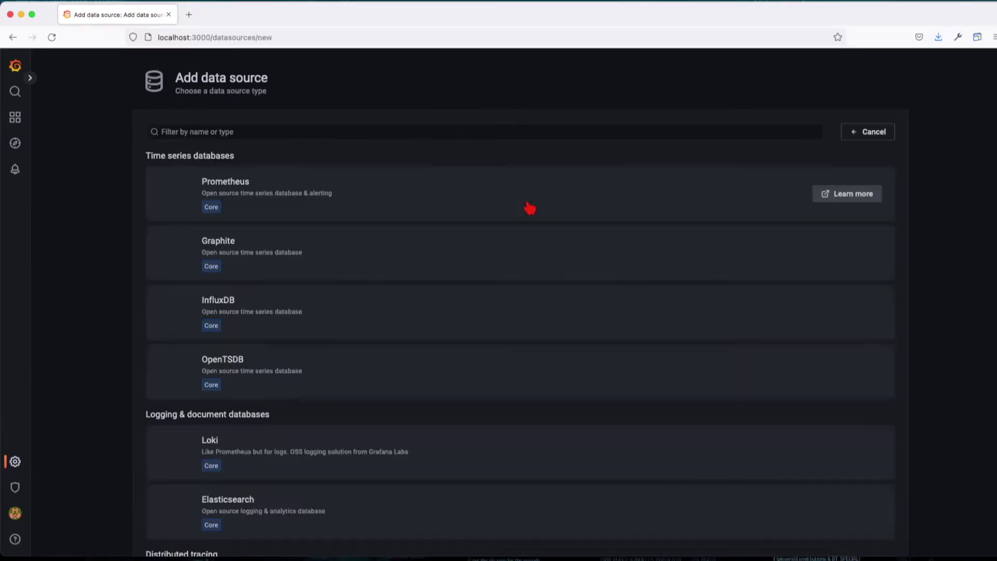
{"action": "left_click", "coordinate": [392, 132]}
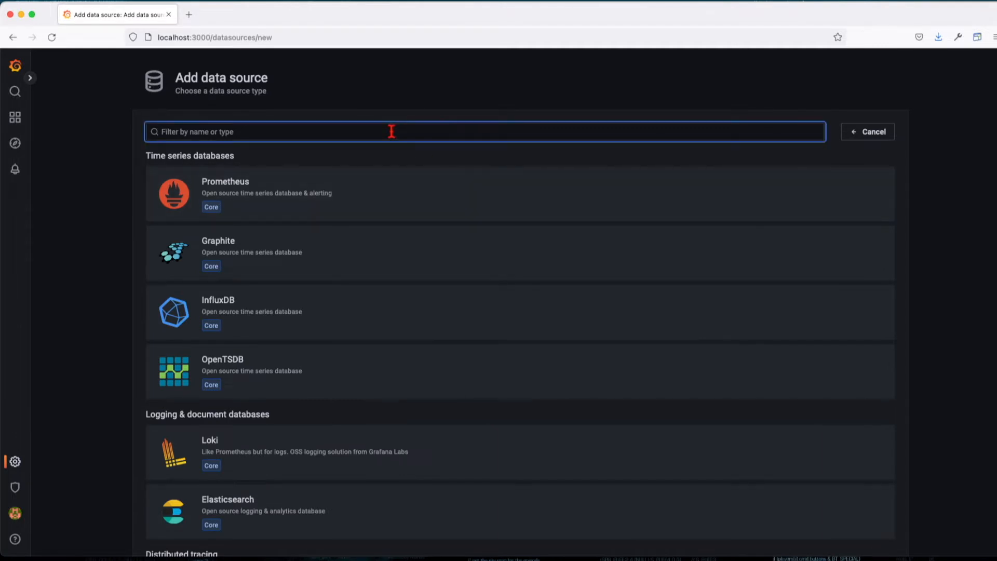
{"action": "type", "text": "mysql"}
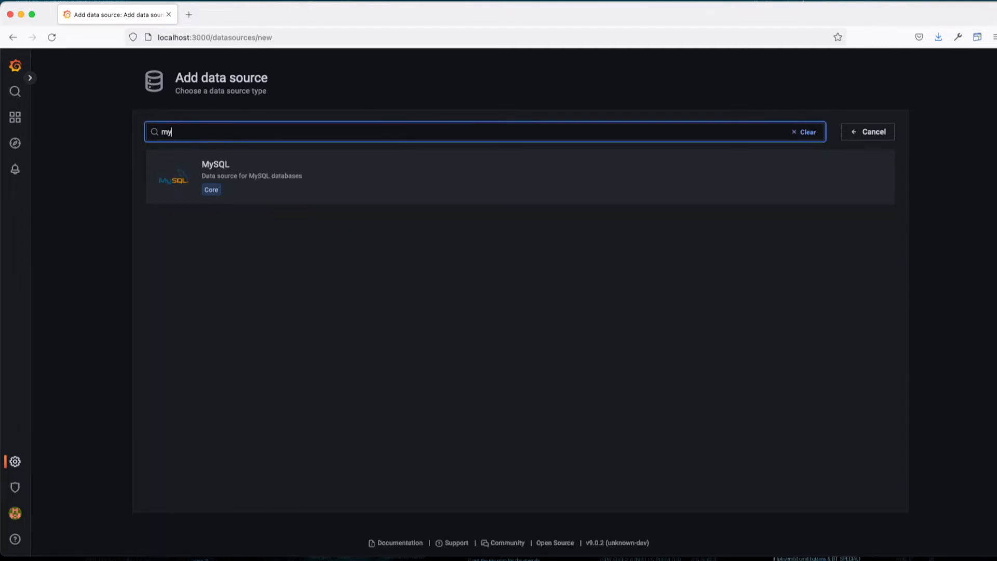
Step: Create a MySQL data source with host localhost:3306
{"action": "left_click", "coordinate": [187, 190]}
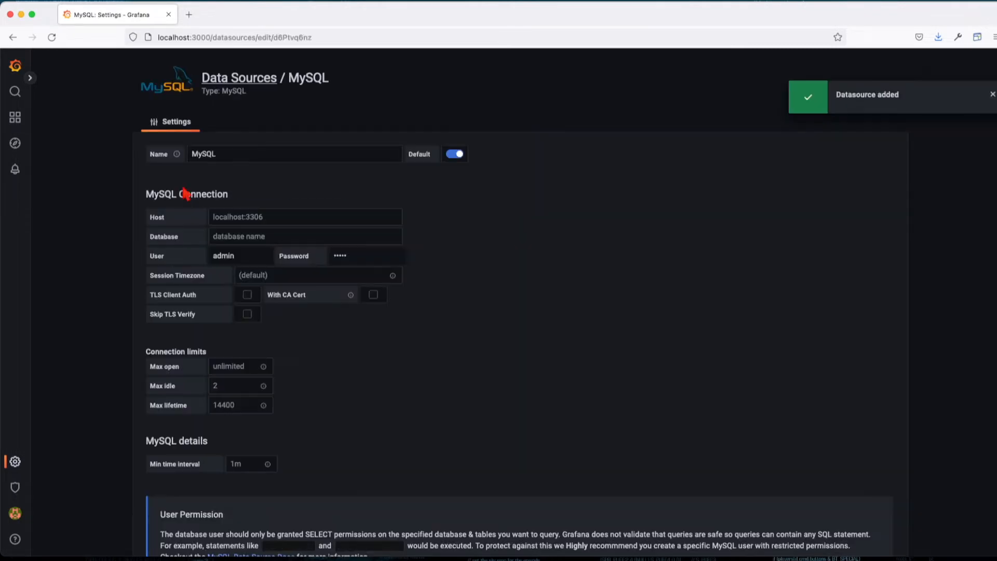
{"action": "left_click", "coordinate": [282, 216]}
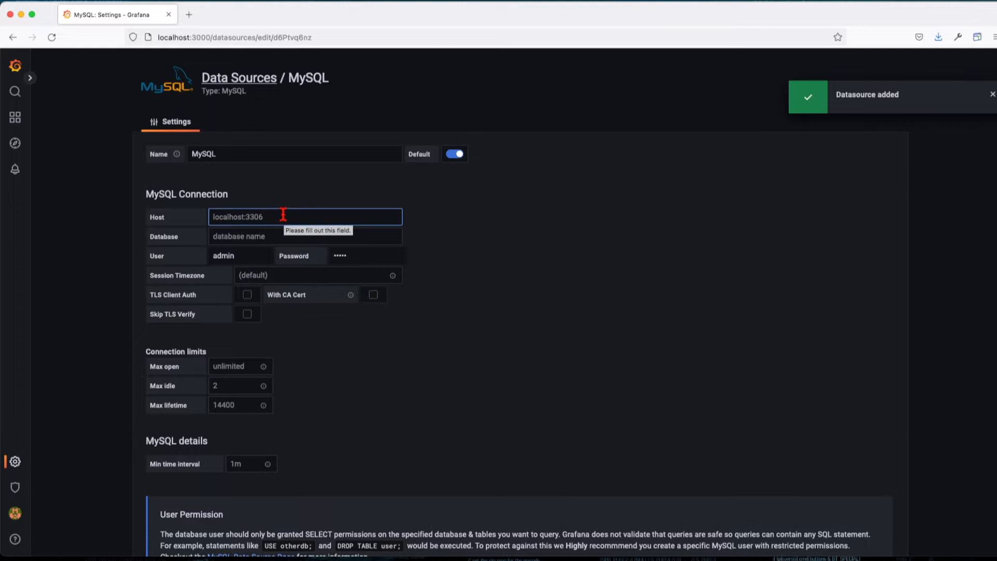
{"action": "type", "text": "loca"}
{"action": "key", "text": "Down"}
{"action": "key", "text": "Return"}
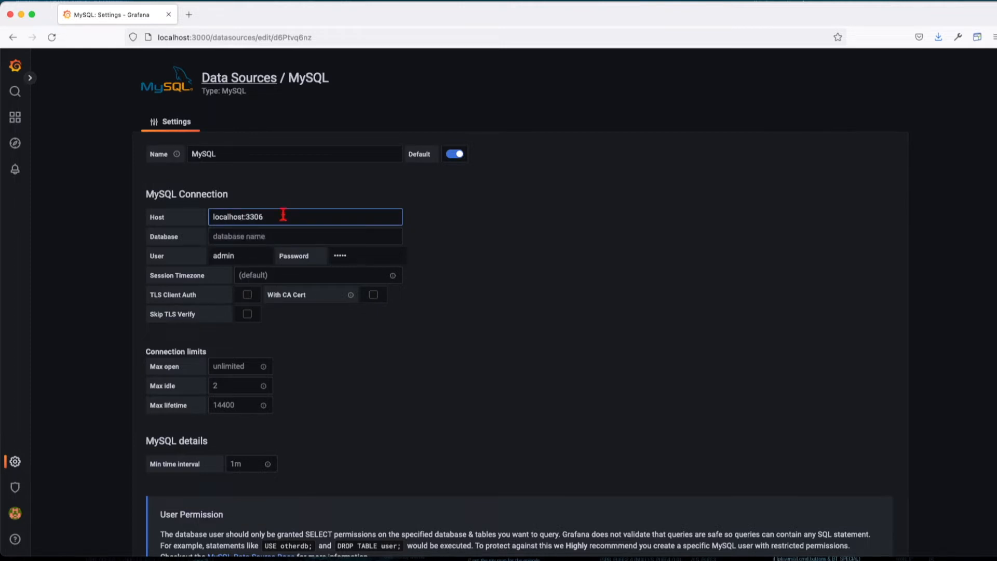
Step: Set the database to demo and the user to root, then enter the password
{"action": "left_click", "coordinate": [273, 235]}
{"action": "type", "text": "demo"}
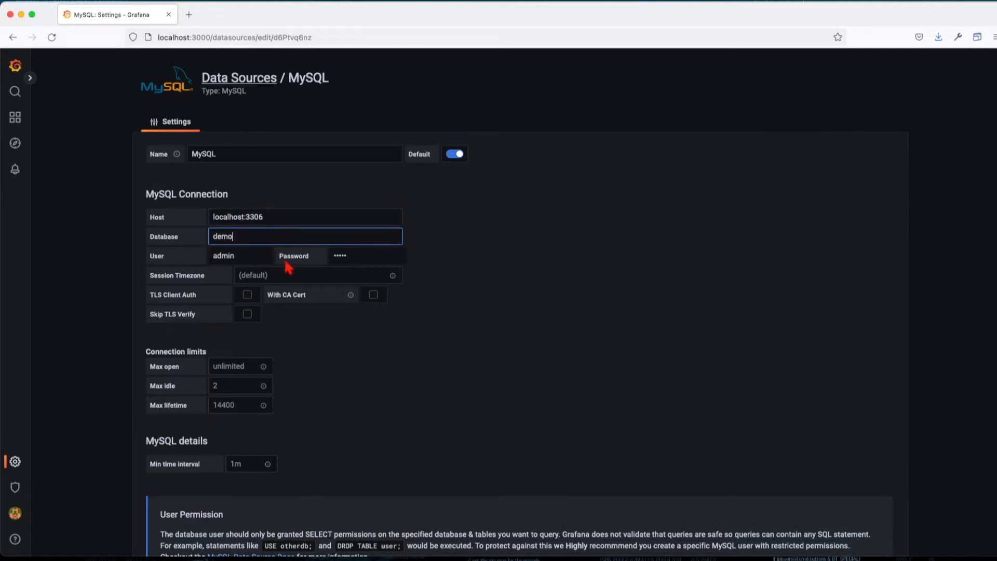
{"action": "left_click", "coordinate": [272, 255]}
{"action": "double_click", "coordinate": [258, 255]}
{"action": "type", "text": "root"}
{"action": "key", "text": "Tab"}
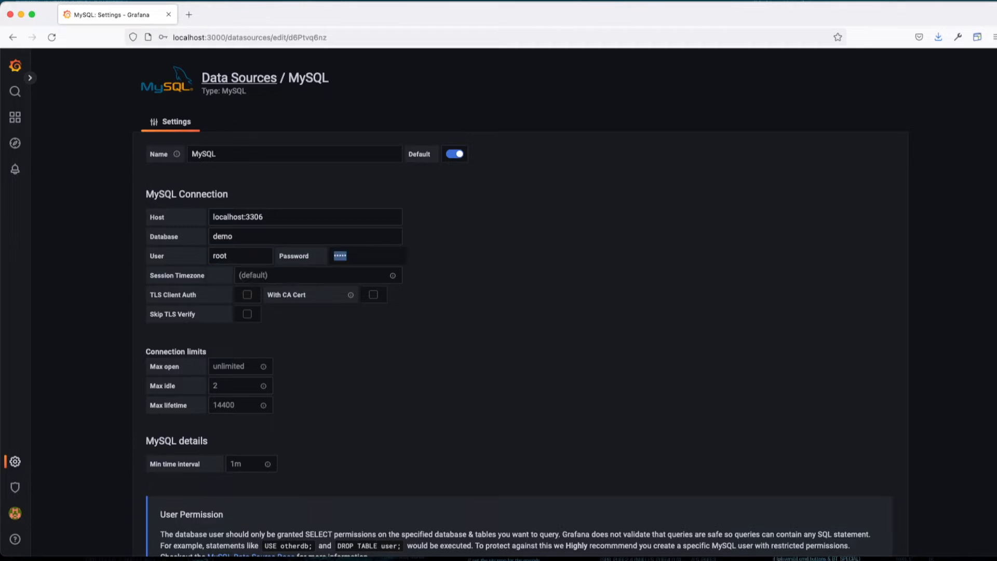
{"action": "type", "text": "roo"}
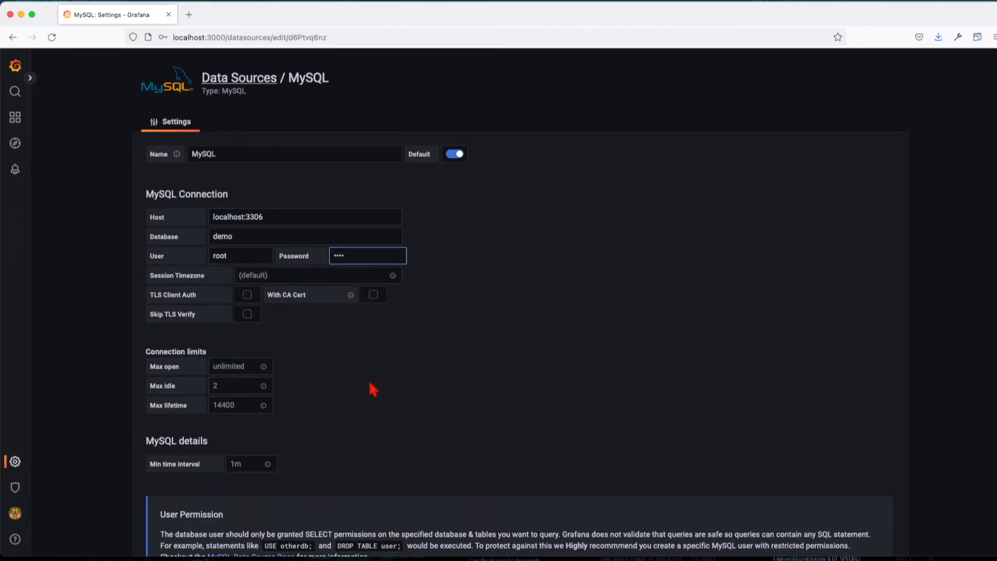
{"action": "scroll", "coordinate": [371, 387], "scroll_direction": "down", "scroll_amount": 3}
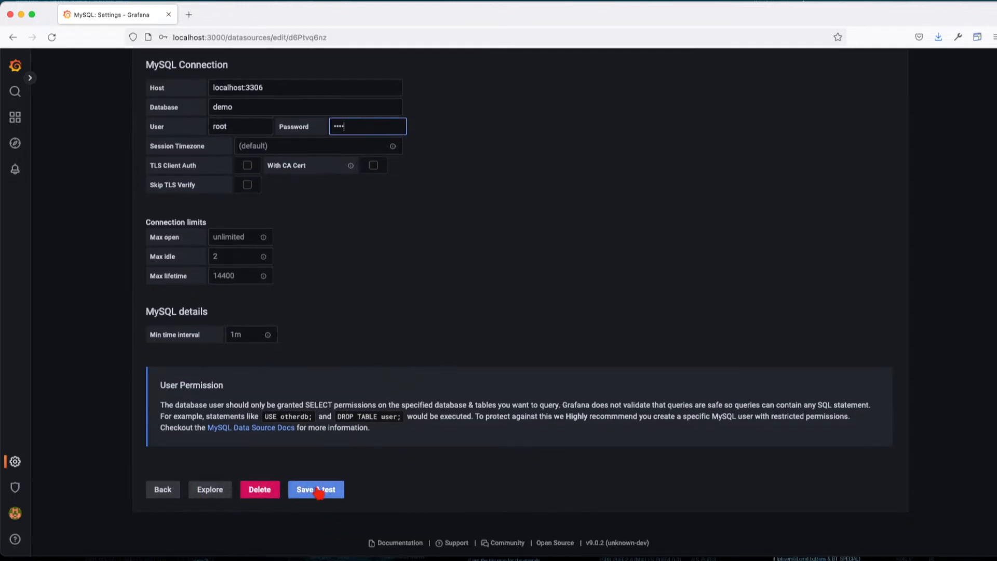
Step: Save & test the MySQL source and confirm 'Database Connection OK'
{"action": "left_click", "coordinate": [319, 493]}
{"action": "left_click", "coordinate": [279, 181]}
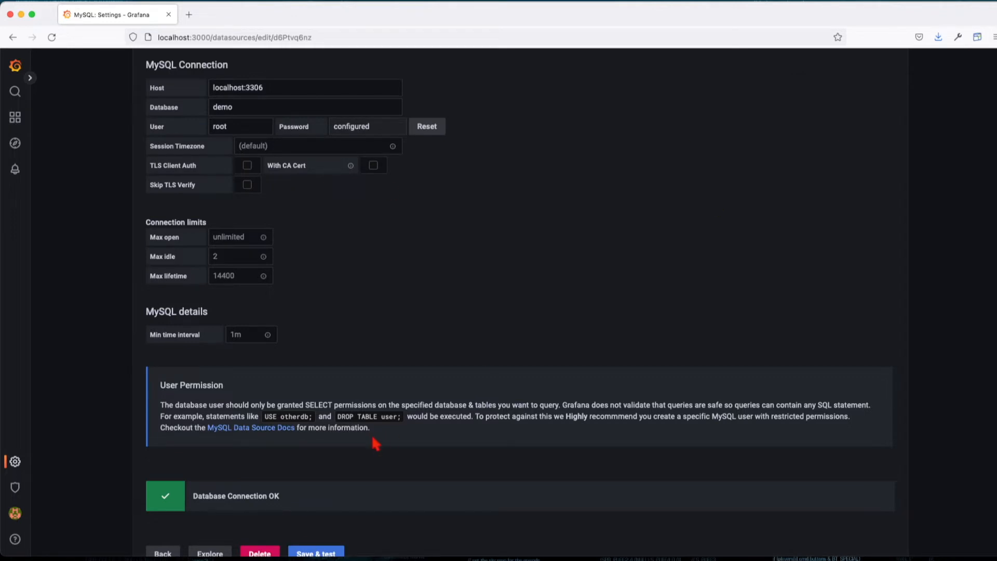
{"action": "scroll", "coordinate": [375, 444], "scroll_direction": "down", "scroll_amount": 2}
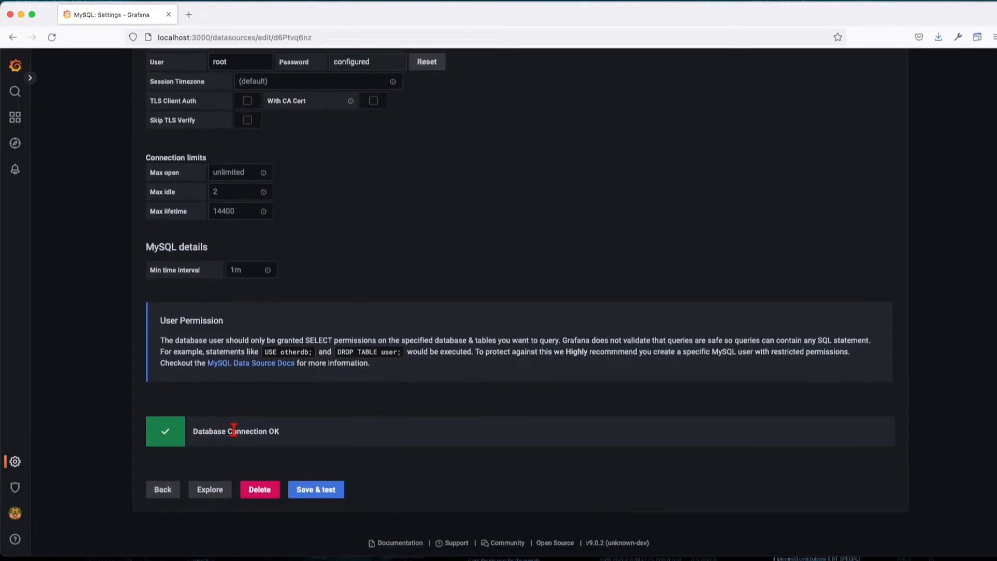
Step: Go back, filter the types by 'pos' and create a PostgreSQL data source
{"action": "left_click", "coordinate": [163, 490]}
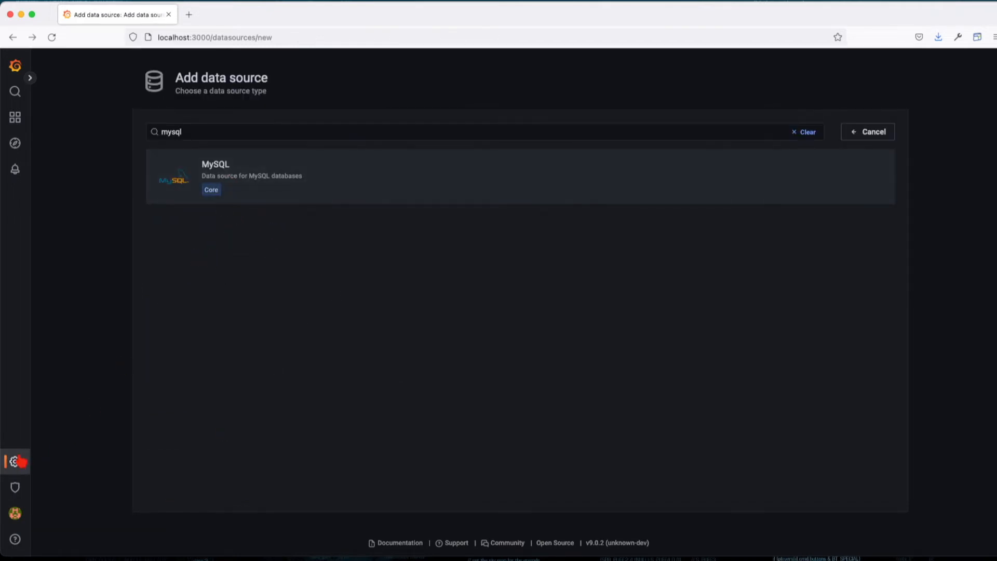
{"action": "double_click", "coordinate": [196, 137]}
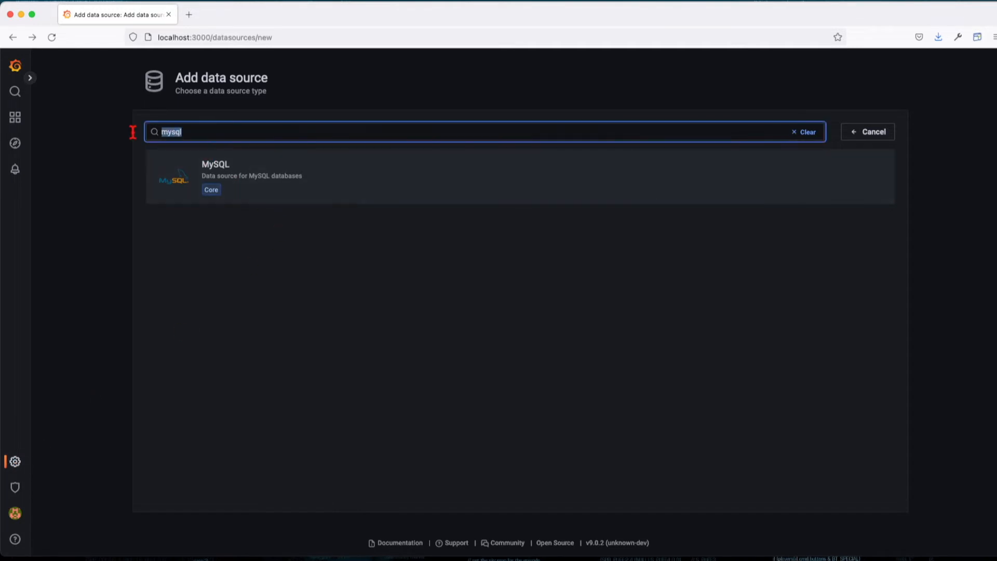
{"action": "type", "text": "pos"}
{"action": "left_click", "coordinate": [180, 177]}
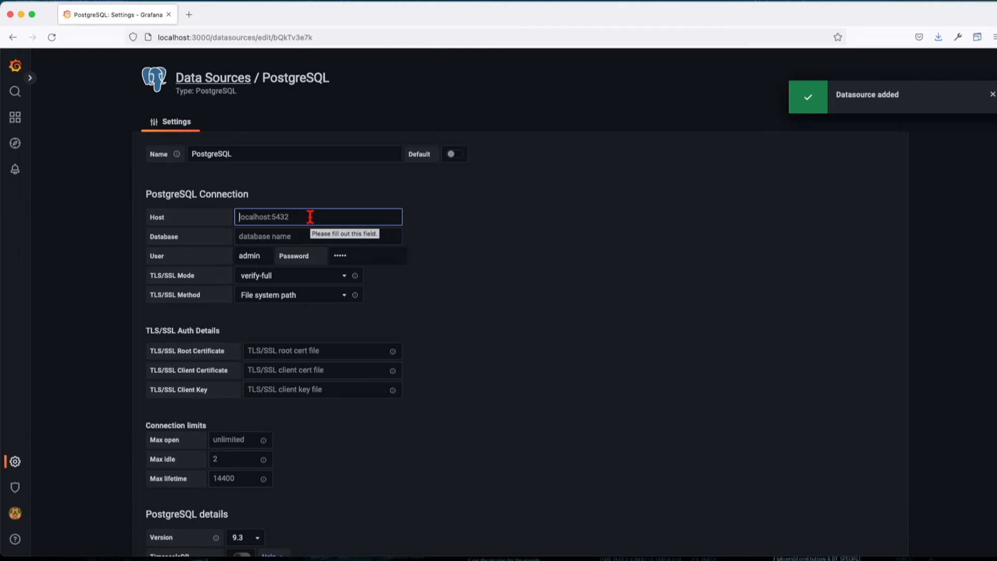
{"action": "type", "text": "localhos"}
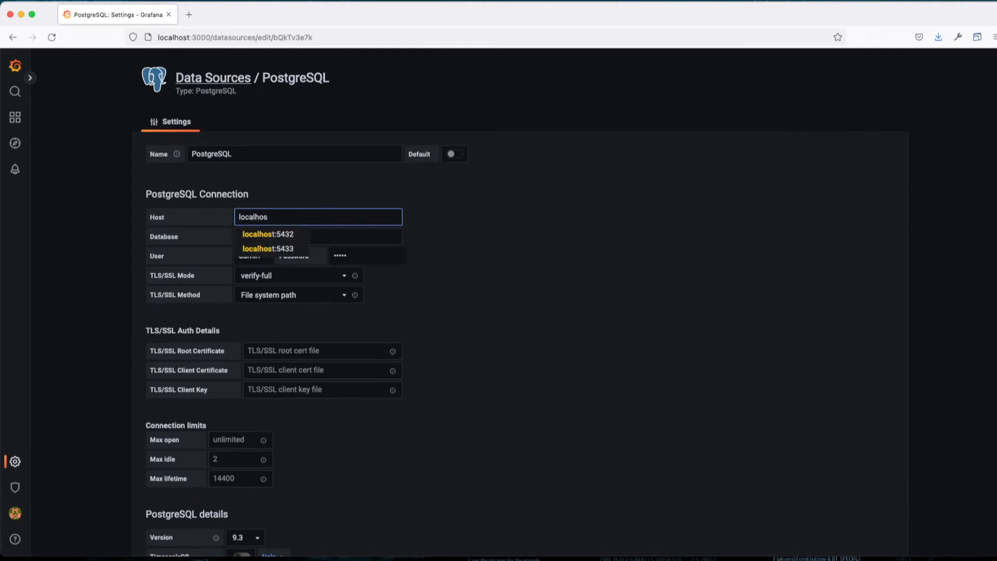
Step: Set host localhost:5432, database demo, user pguser and enter the password
{"action": "key", "text": "Down"}
{"action": "key", "text": "Return"}
{"action": "left_click", "coordinate": [311, 242]}
{"action": "type", "text": "demo"}
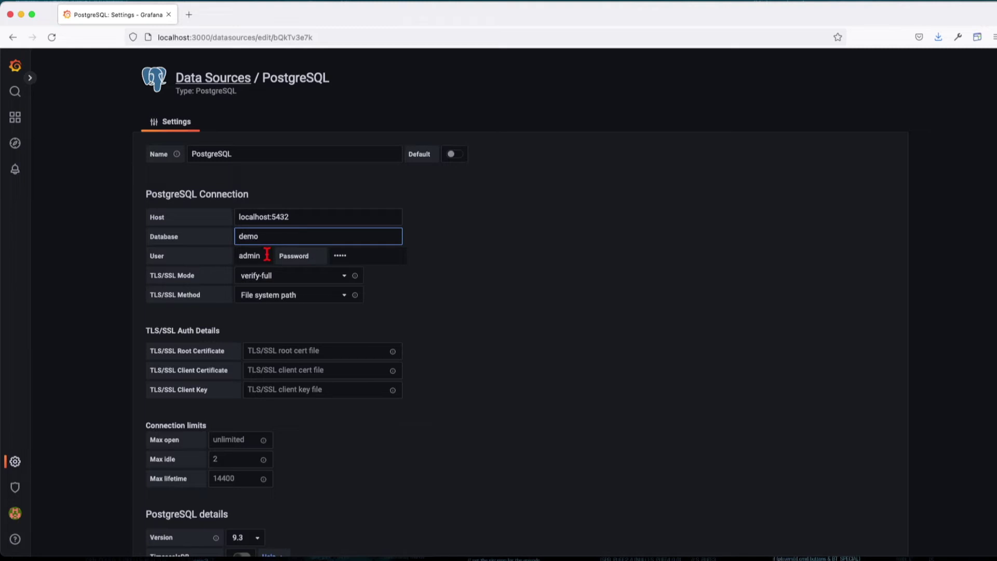
{"action": "left_click_drag", "start_coordinate": [267, 256], "coordinate": [212, 253]}
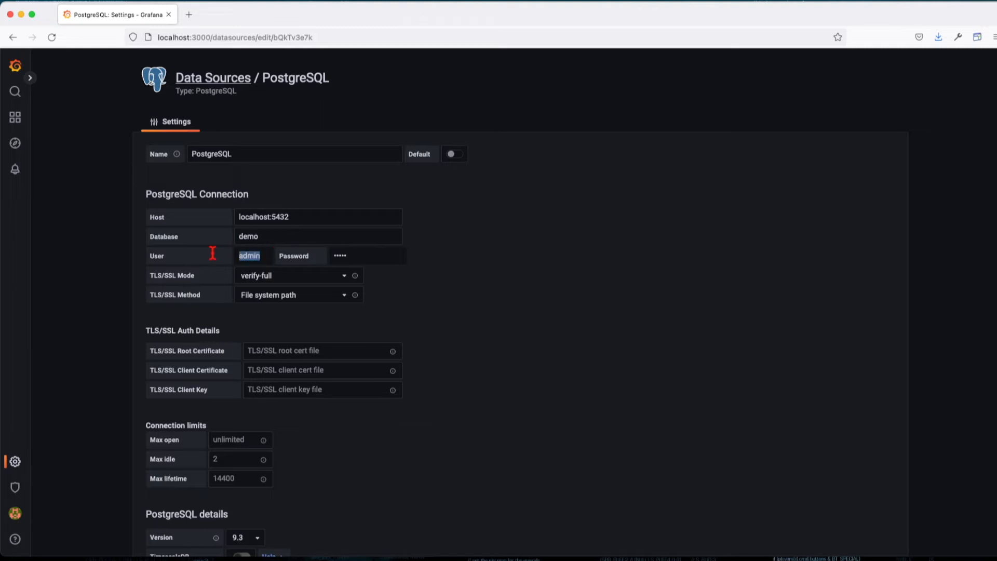
{"action": "type", "text": "pguser"}
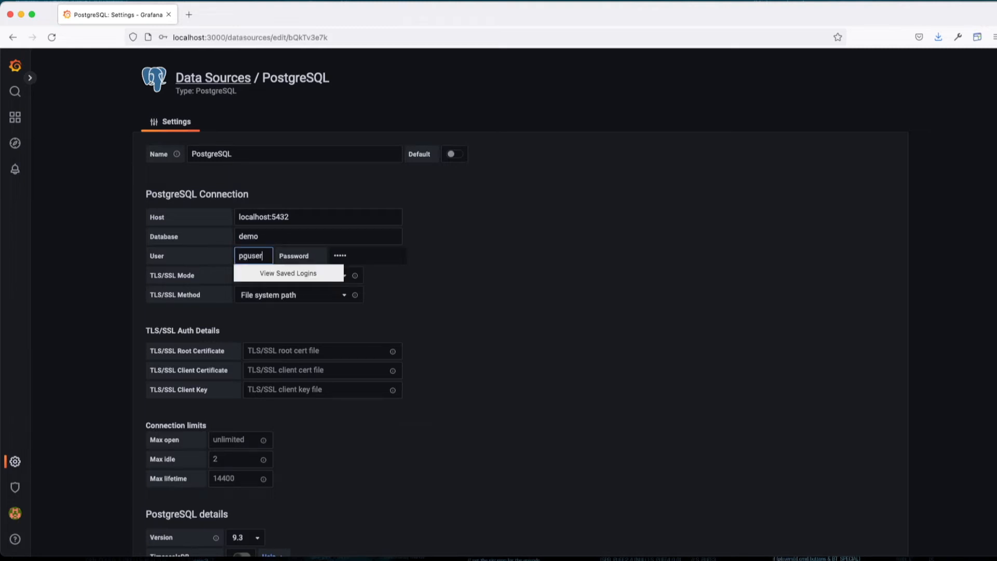
{"action": "key", "text": "Tab"}
Step: Set the TLS/SSL mode to disable
{"action": "left_click", "coordinate": [266, 278]}
{"action": "left_click", "coordinate": [260, 244]}
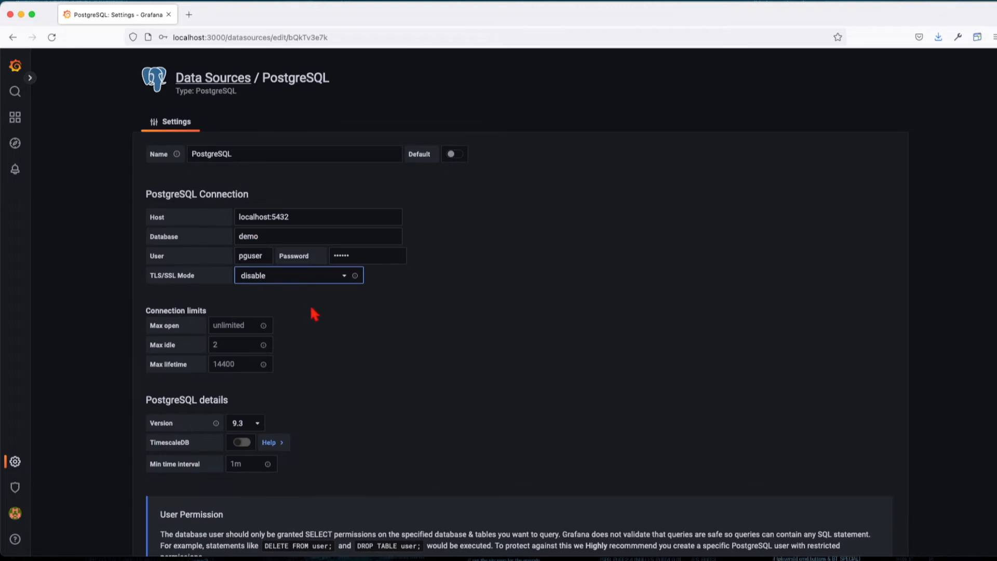
{"action": "scroll", "coordinate": [314, 313], "scroll_direction": "down", "scroll_amount": 3}
Step: Save & test the PostgreSQL source, declining the browser's save-login offer, and confirm the connection is OK
{"action": "left_click", "coordinate": [314, 489]}
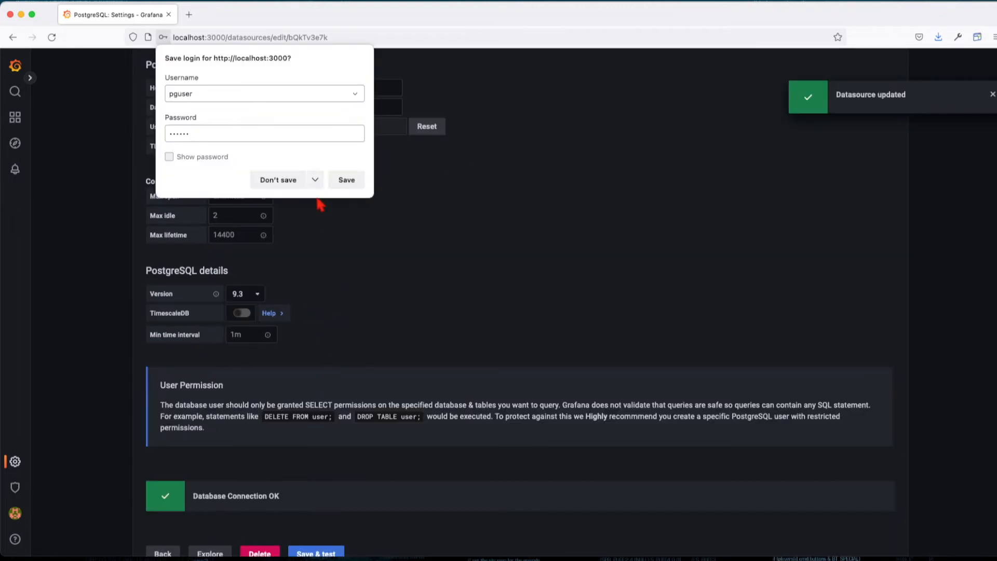
{"action": "left_click", "coordinate": [318, 200]}
{"action": "scroll", "coordinate": [316, 351], "scroll_direction": "down", "scroll_amount": 2}
{"action": "left_click", "coordinate": [309, 492]}
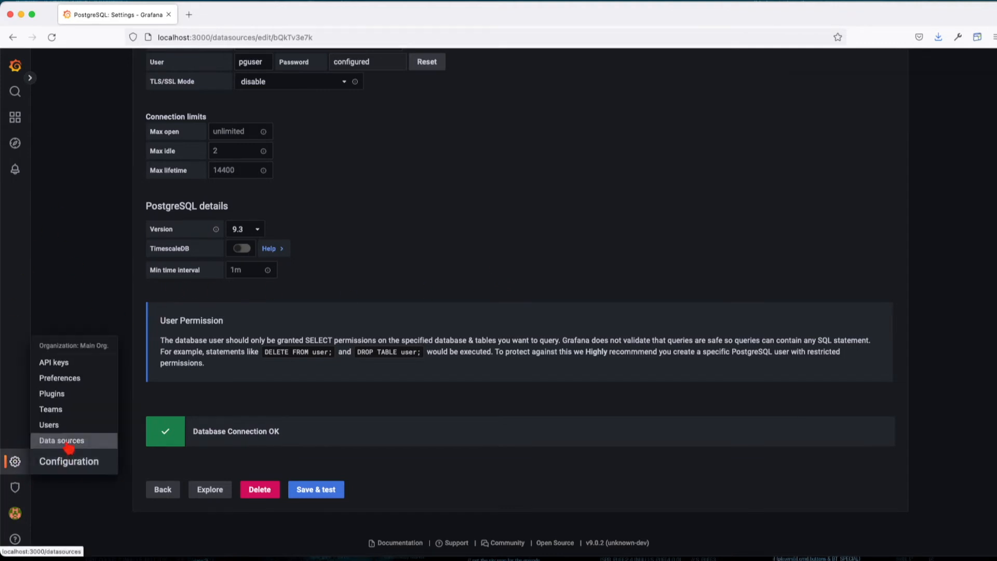
Step: From the data sources list, reopen PostgreSQL and switch on its Default toggle
{"action": "left_click", "coordinate": [66, 442]}
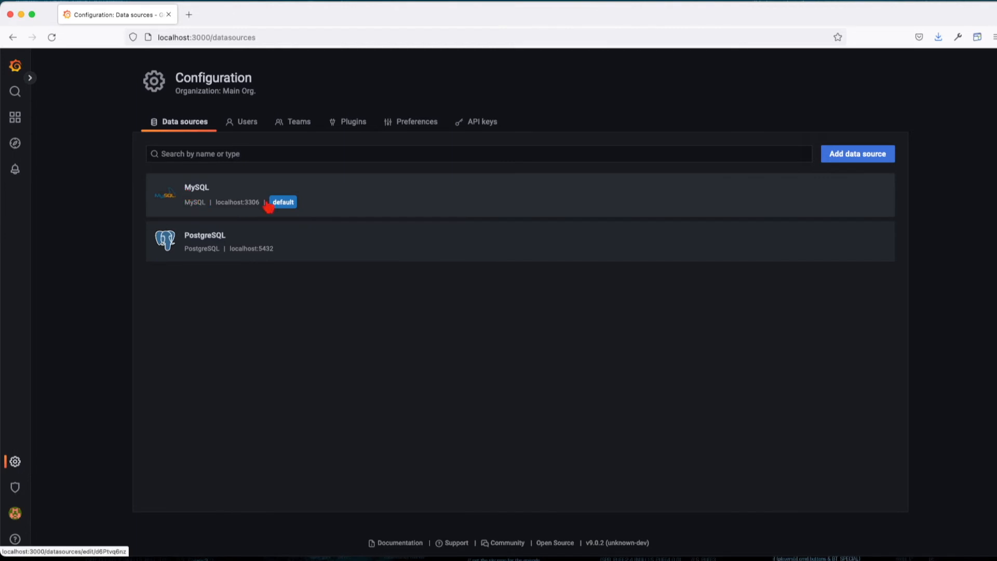
{"action": "left_click", "coordinate": [226, 250]}
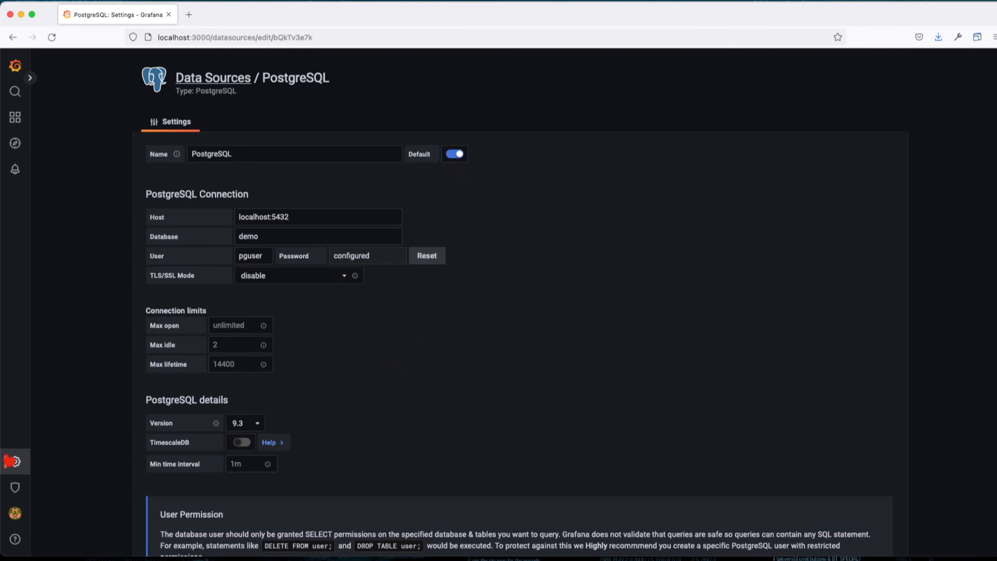
{"action": "scroll", "coordinate": [456, 159], "scroll_direction": "down", "scroll_amount": 3}
Step: Save PostgreSQL as default, check the list shows it, then reopen the MySQL source
{"action": "left_click", "coordinate": [316, 493]}
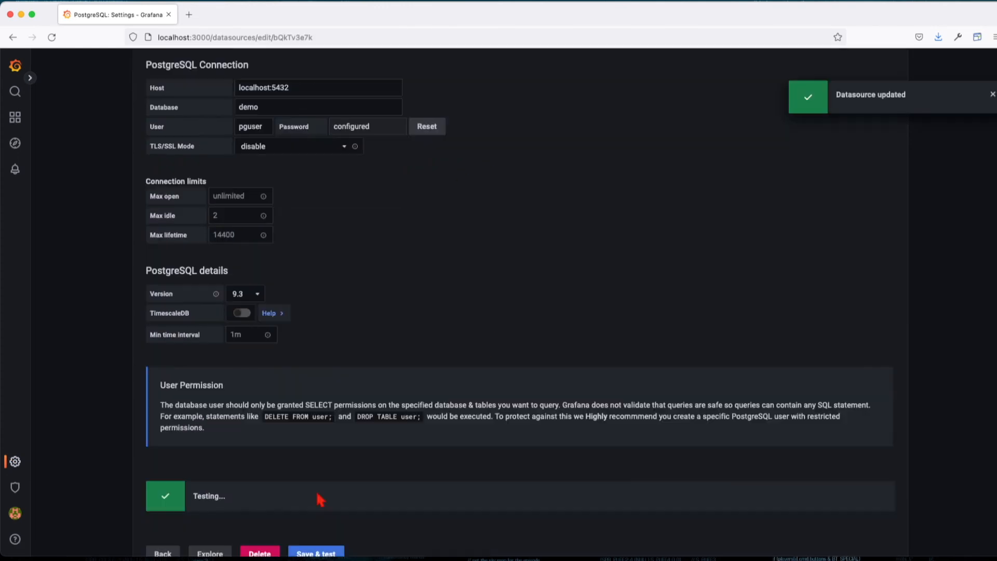
{"action": "scroll", "coordinate": [234, 499], "scroll_direction": "down", "scroll_amount": 1}
{"action": "left_click", "coordinate": [59, 462]}
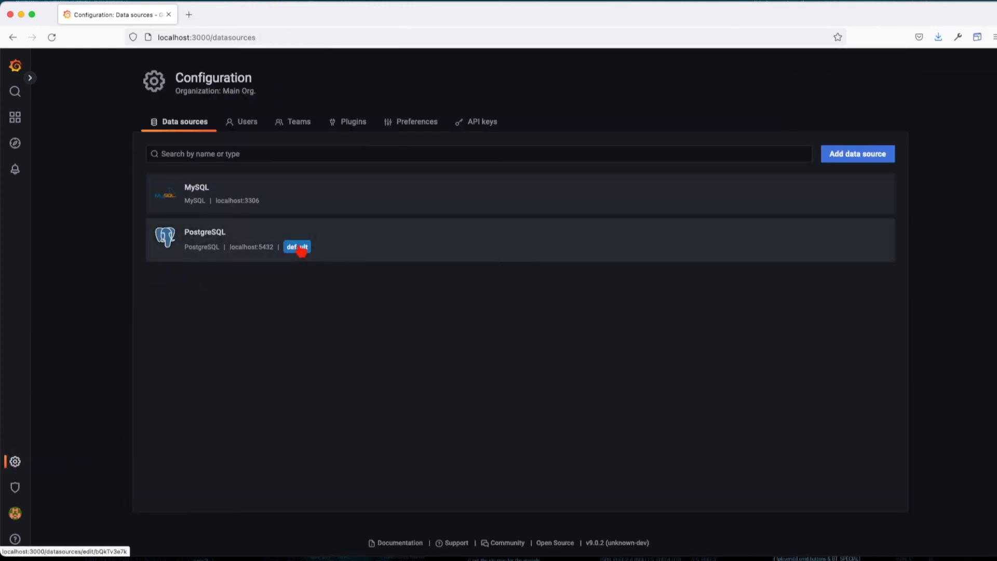
{"action": "left_click", "coordinate": [231, 190]}
{"action": "scroll", "coordinate": [375, 441], "scroll_direction": "down", "scroll_amount": 3}
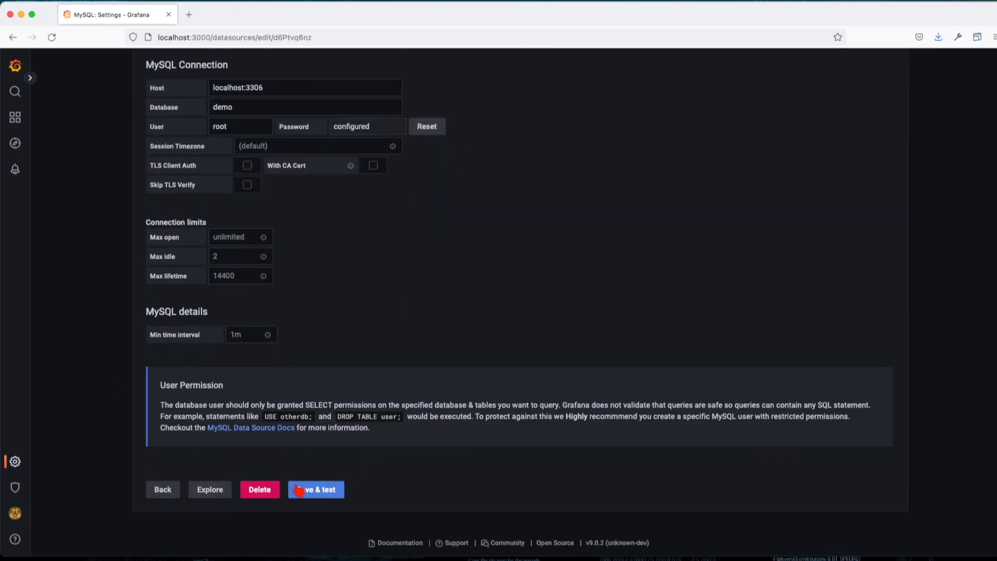